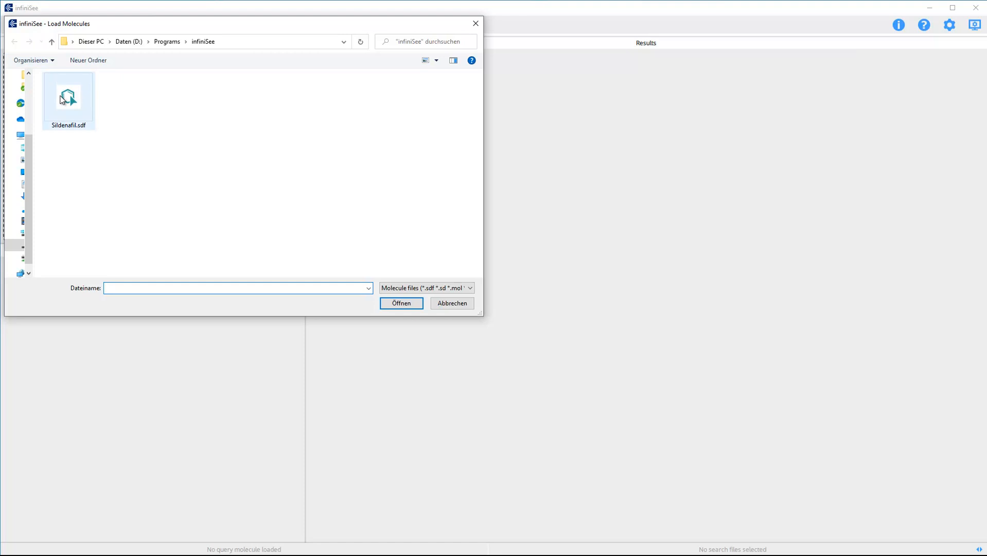
Step: Load Sildenafil.sdf as the query molecule
click(61, 99)
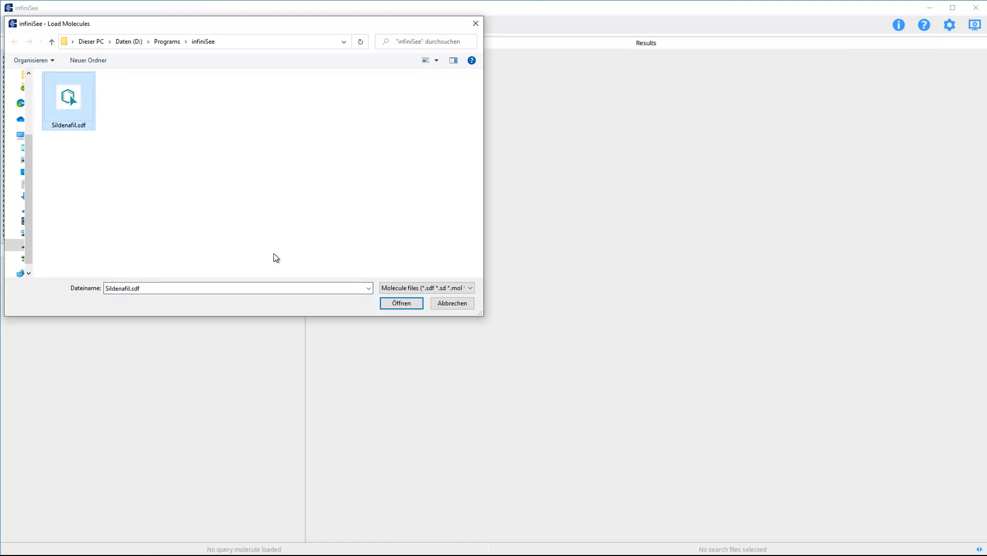
click(385, 288)
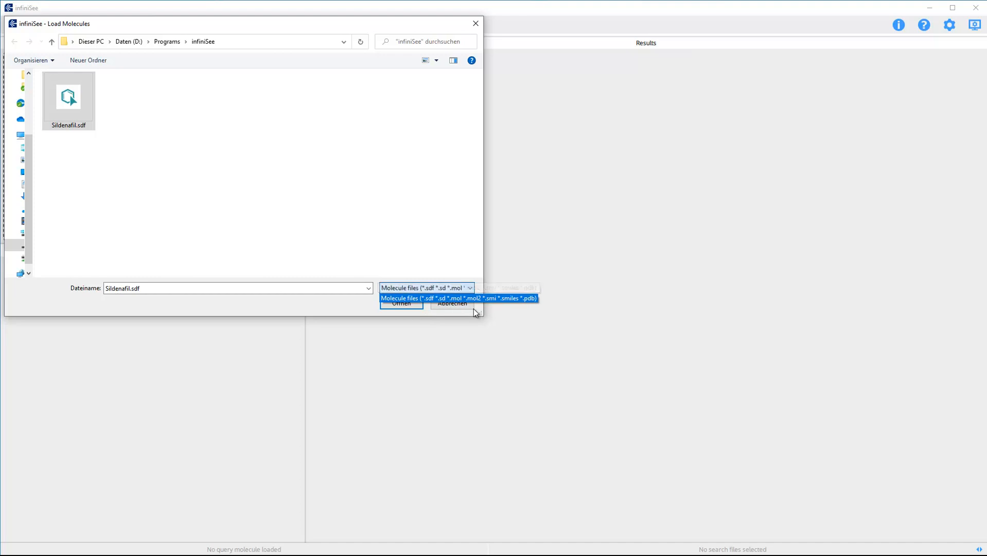
click(414, 307)
click(415, 307)
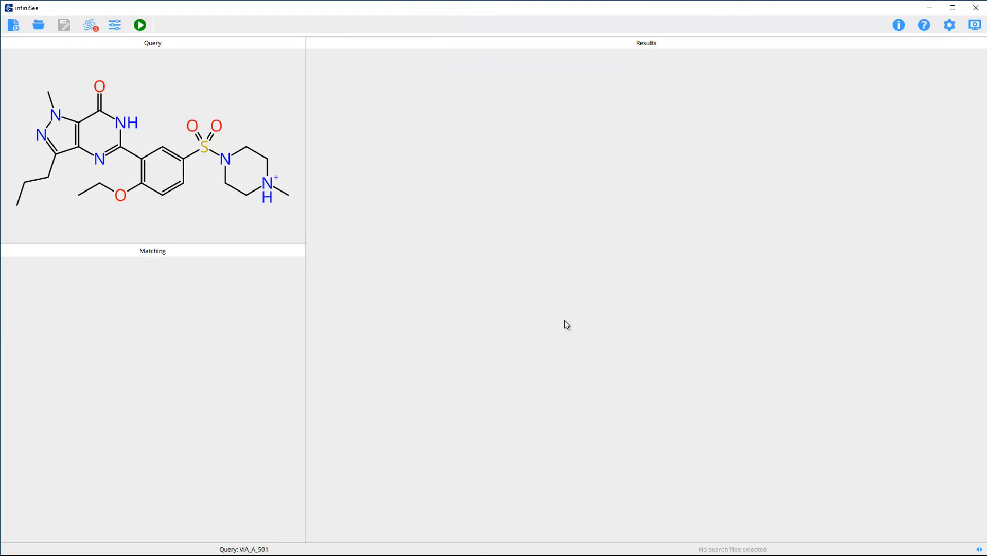
Step: Review the downloadable chemical spaces on the CoLibri web page and check the REAL Space download offer without saving the file
click(949, 29)
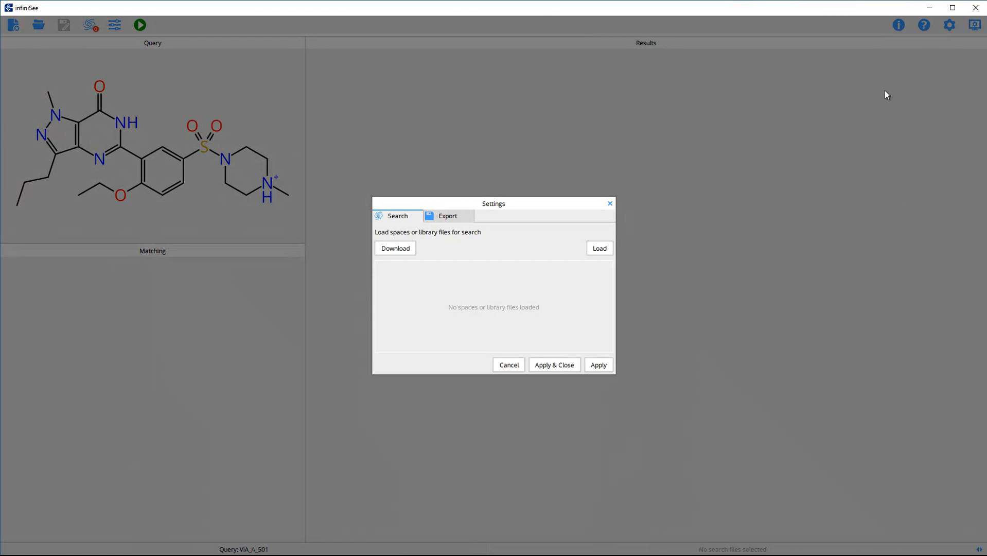
click(395, 249)
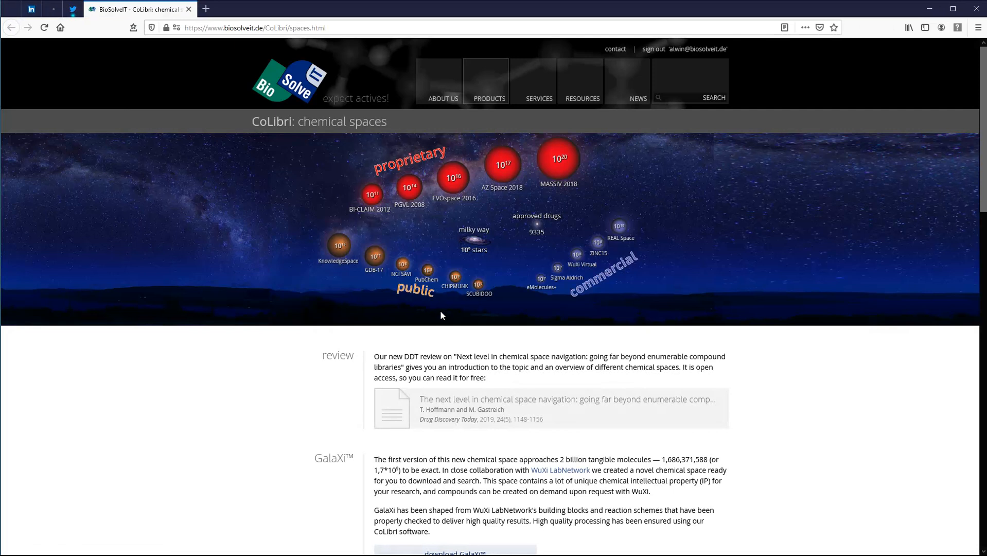
scroll(441, 311, down, 3)
scroll(441, 320, down, 3)
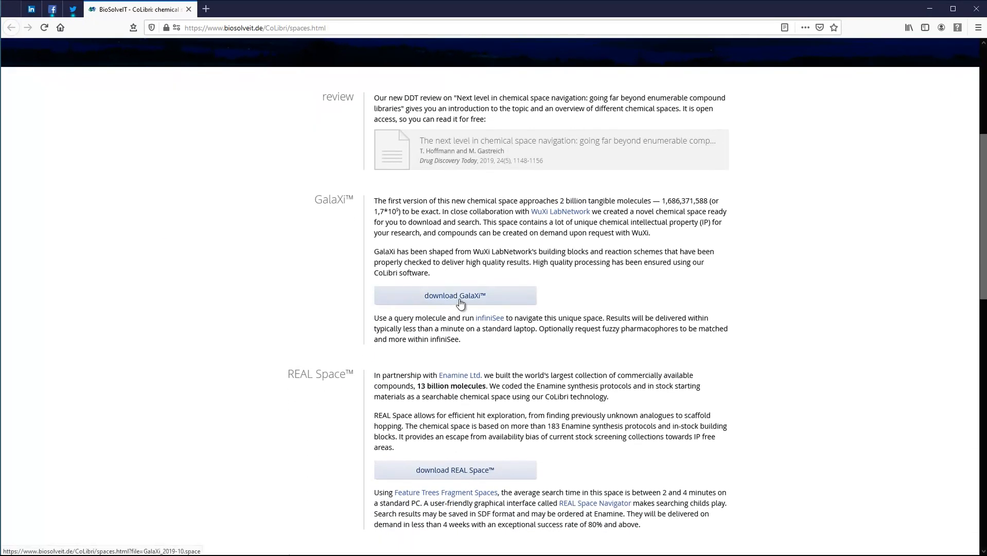
scroll(489, 471, down, 3)
scroll(488, 475, down, 3)
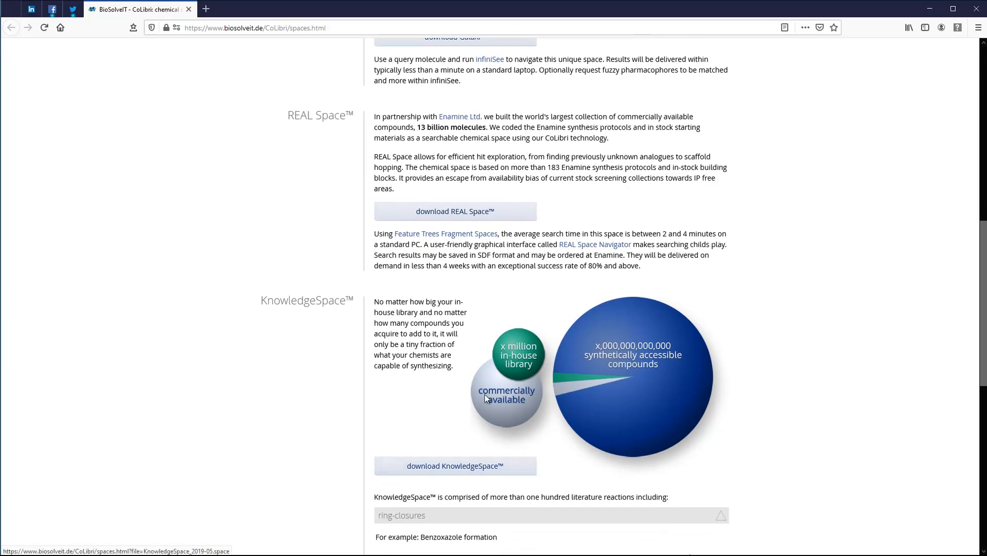
click(492, 213)
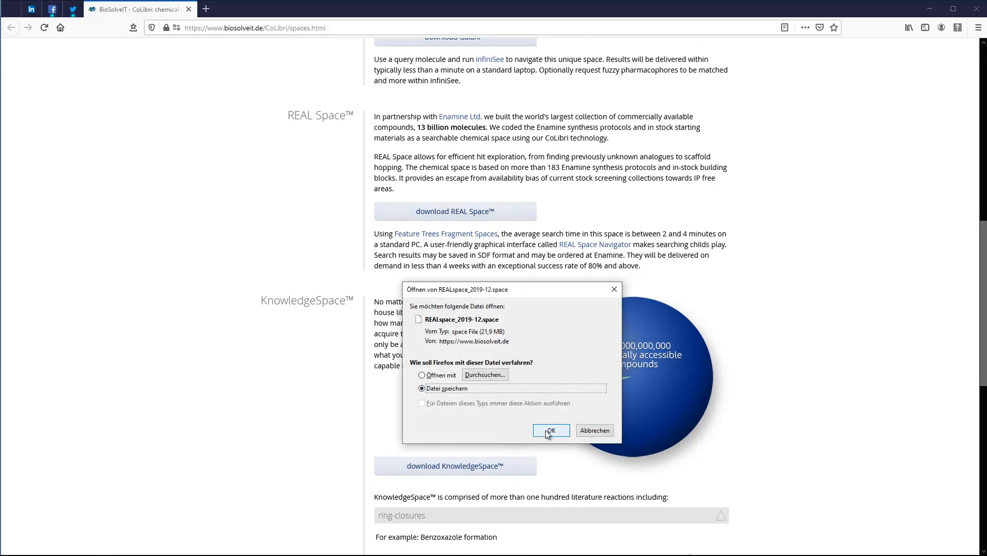
click(614, 290)
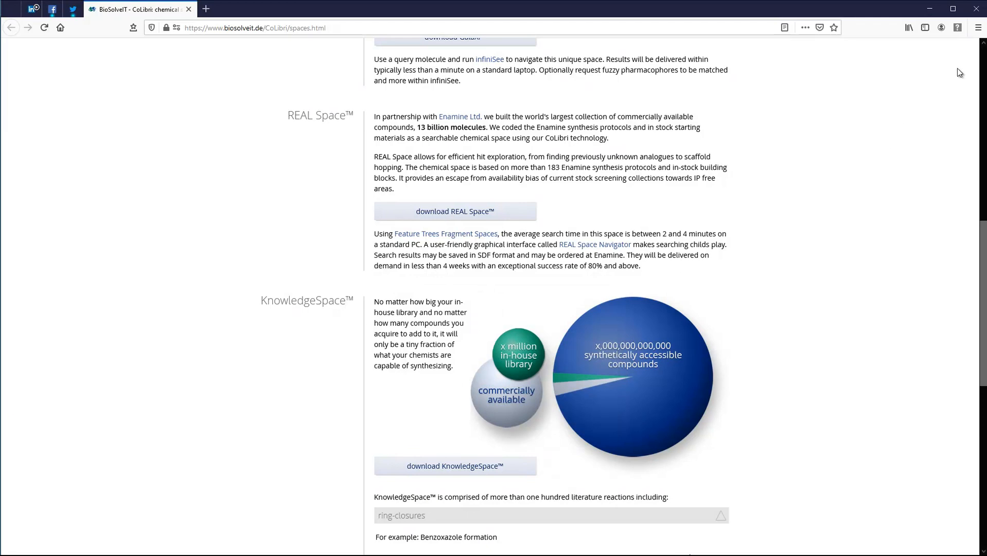
click(976, 11)
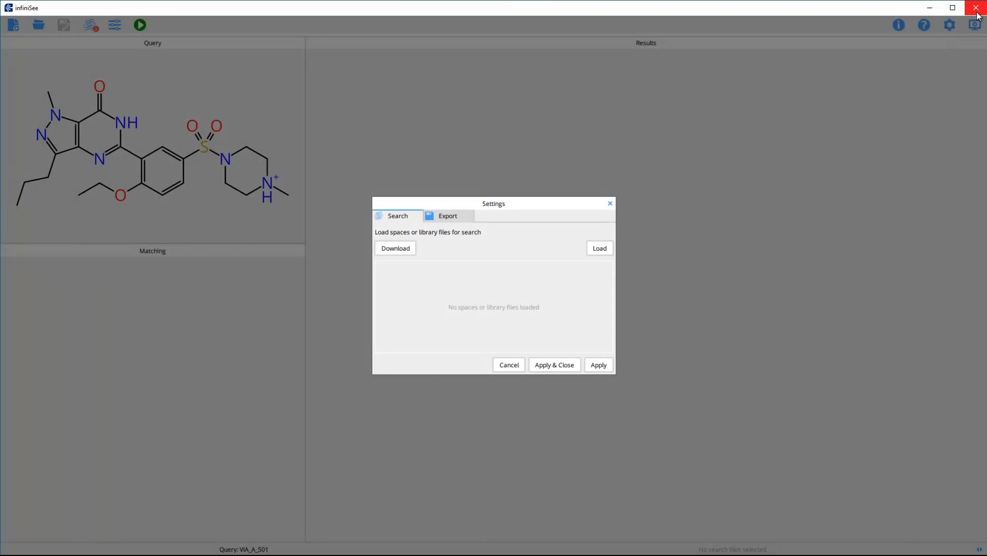
Step: Load the spaces REALspace_2019-12, KnowledgeSpace_2019-05 and GalaXi_2019-10 for searching and apply the settings
click(599, 248)
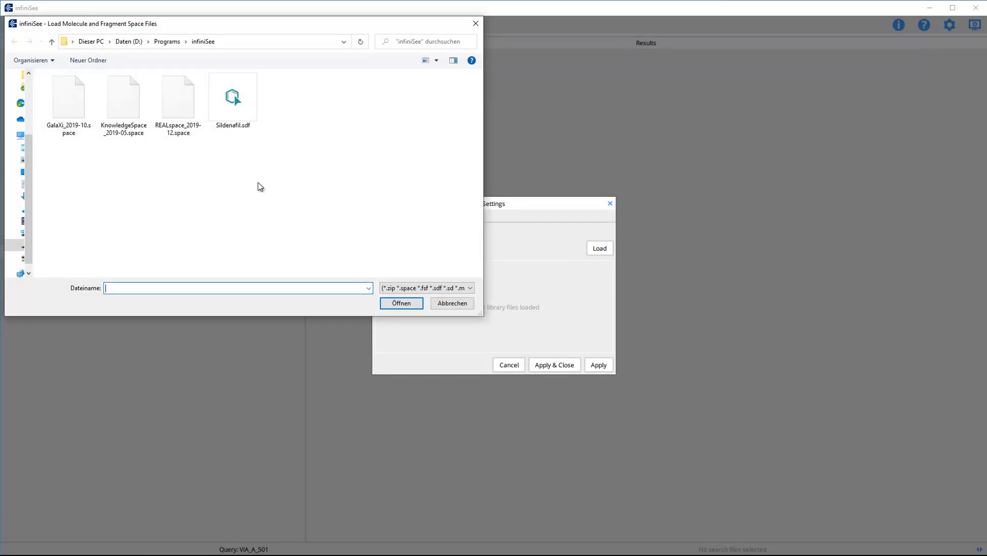
click(183, 131)
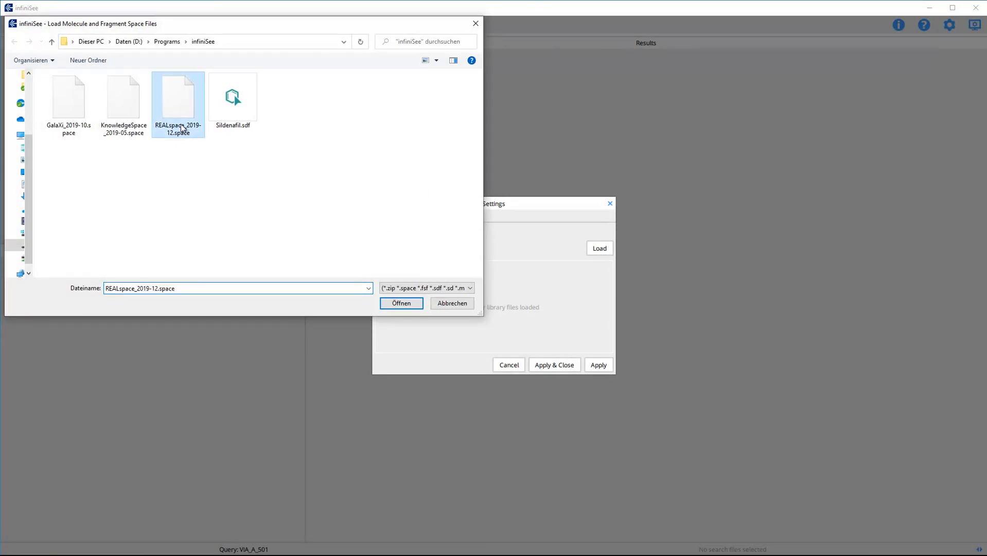
click(401, 303)
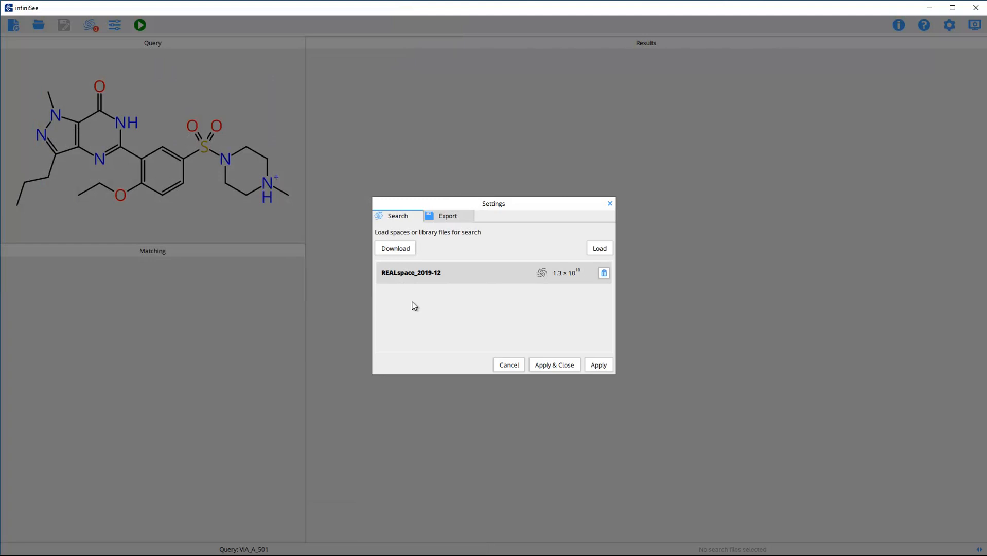
click(600, 249)
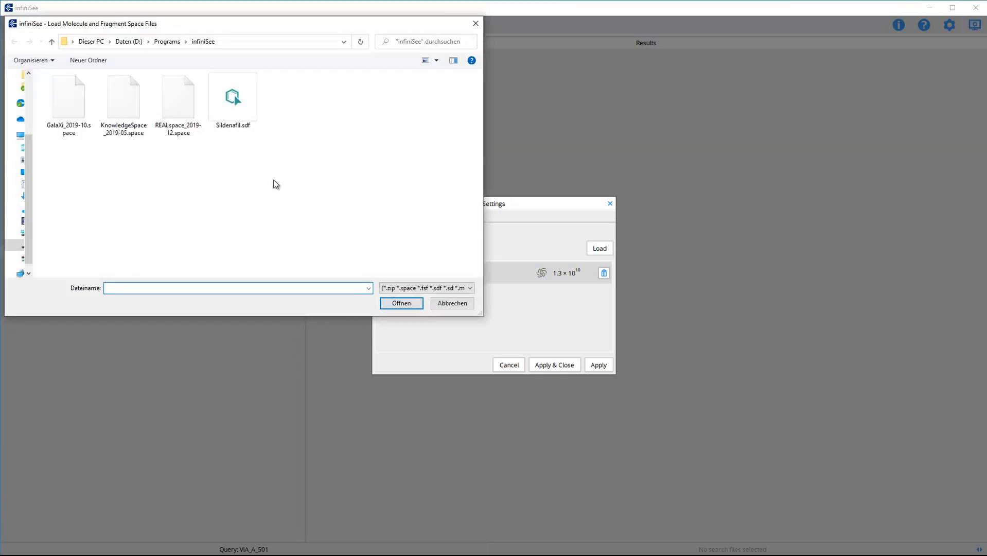
click(133, 125)
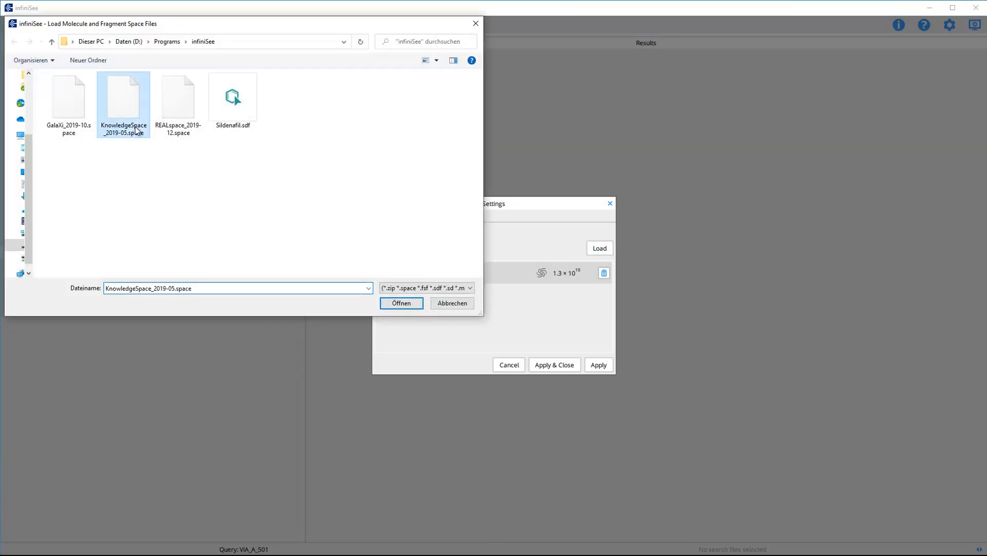
click(402, 303)
click(598, 249)
click(72, 121)
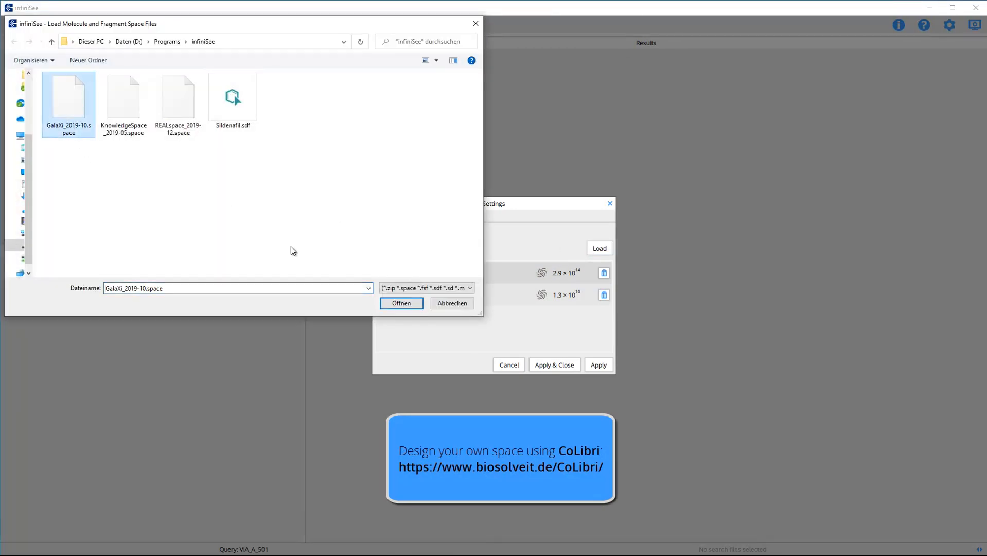
click(401, 303)
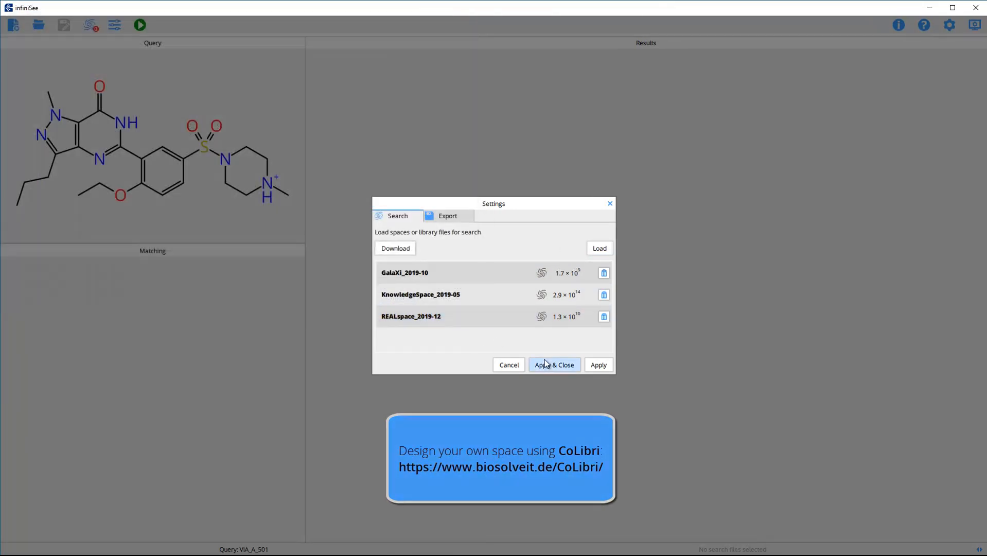
click(560, 365)
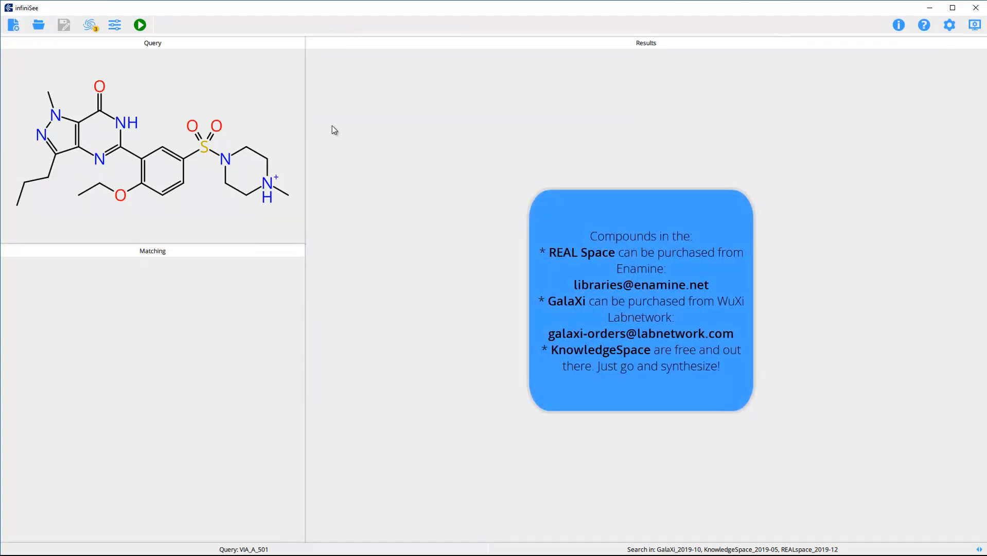
Step: Exclude KnowledgeSpace_2019-05 from the spaces selected for the search
click(90, 27)
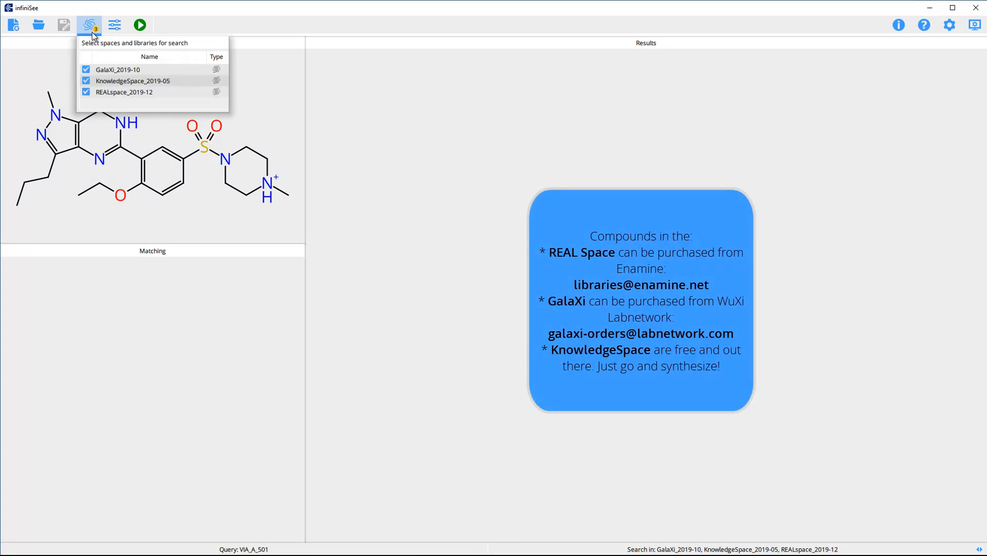
click(103, 79)
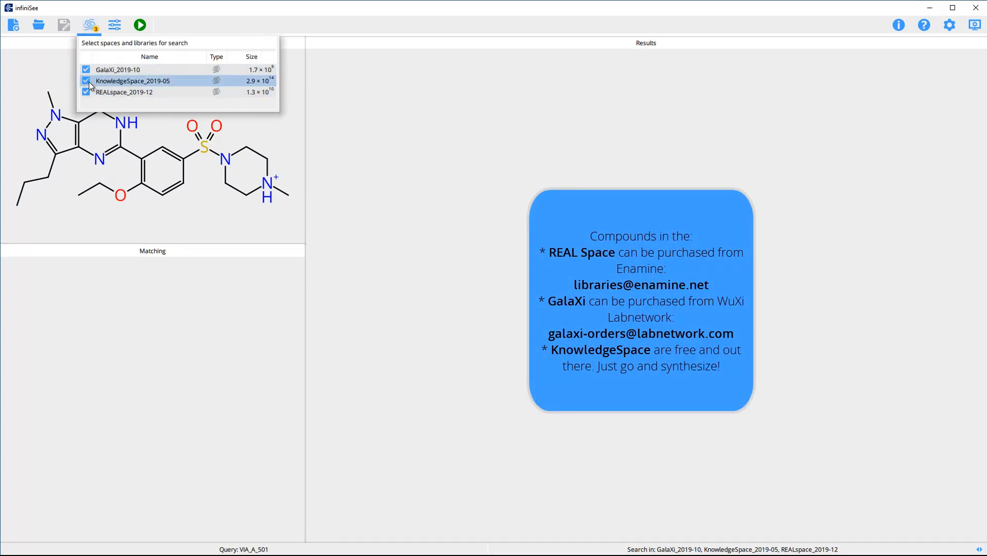
click(86, 80)
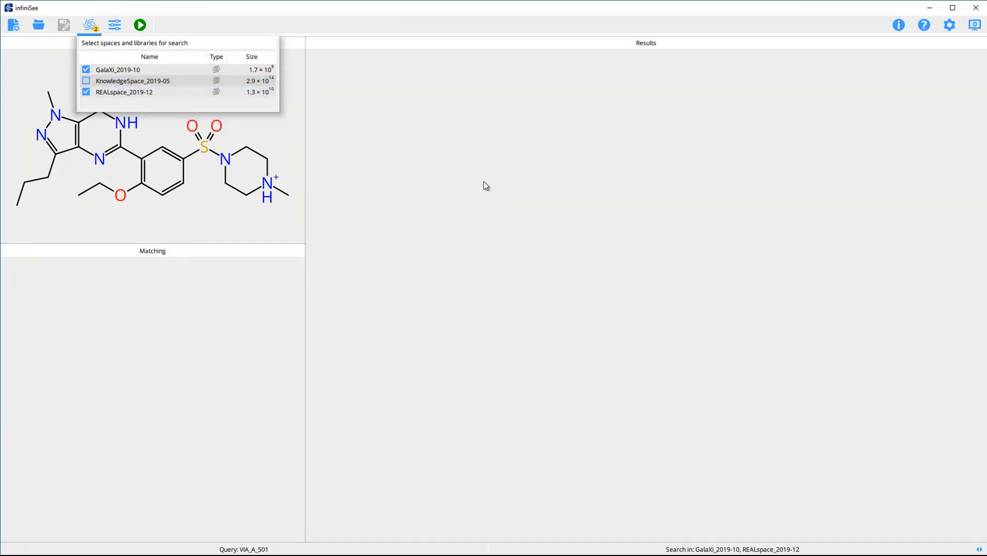
click(95, 30)
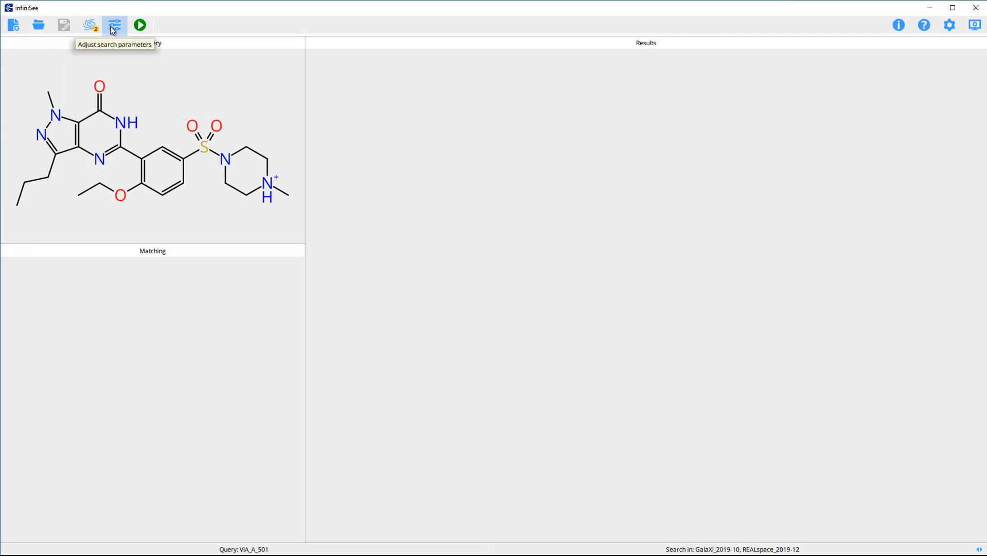
Step: Run the search with at most 100 results, target similarity 1.00, minimum similarity 0.80 and total diversity 1.00
click(111, 28)
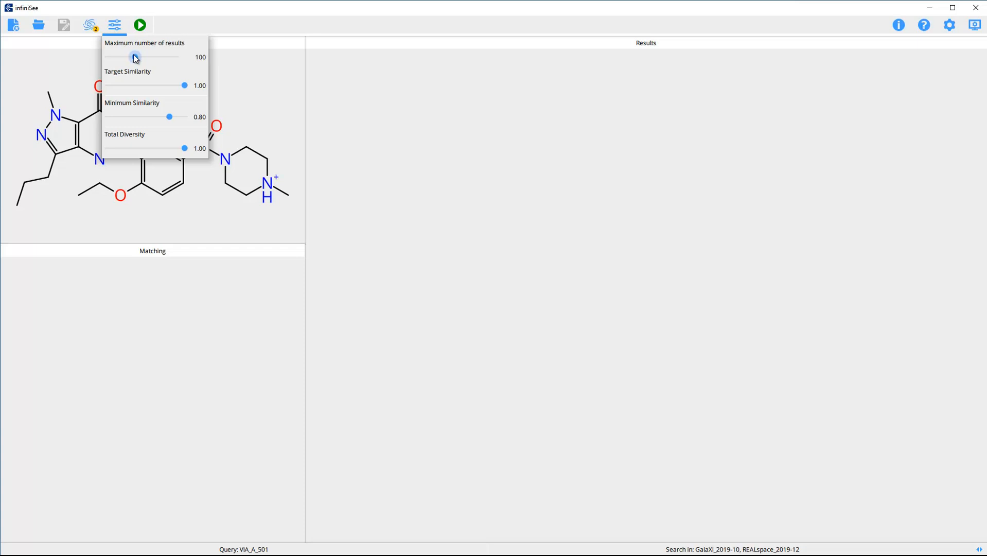
drag(135, 58, 189, 91)
mouse_move(172, 122)
mouse_down()
mouse_move(145, 124)
mouse_move(173, 124)
mouse_up()
drag(146, 61, 136, 61)
mouse_move(185, 150)
mouse_down()
mouse_move(156, 152)
mouse_move(186, 154)
mouse_up()
click(118, 31)
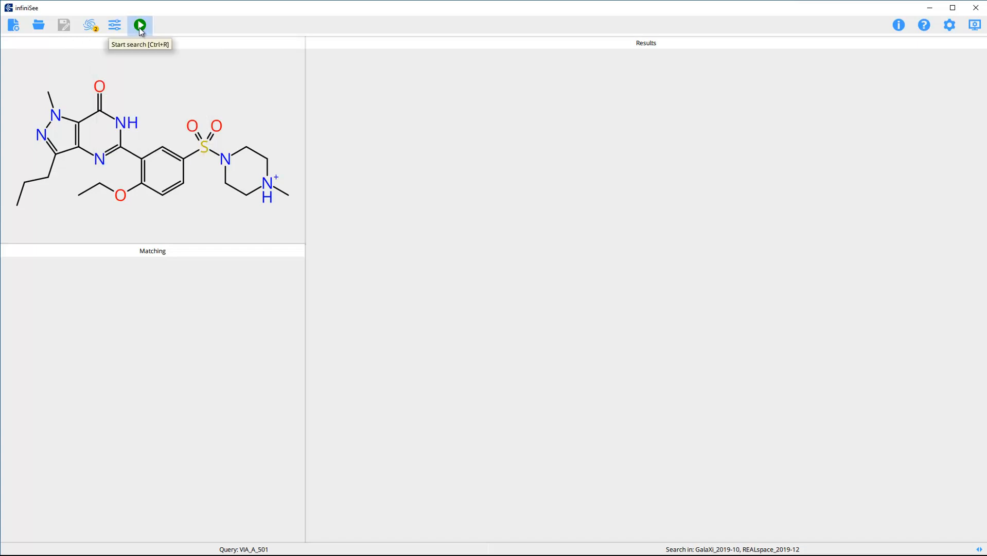
click(140, 27)
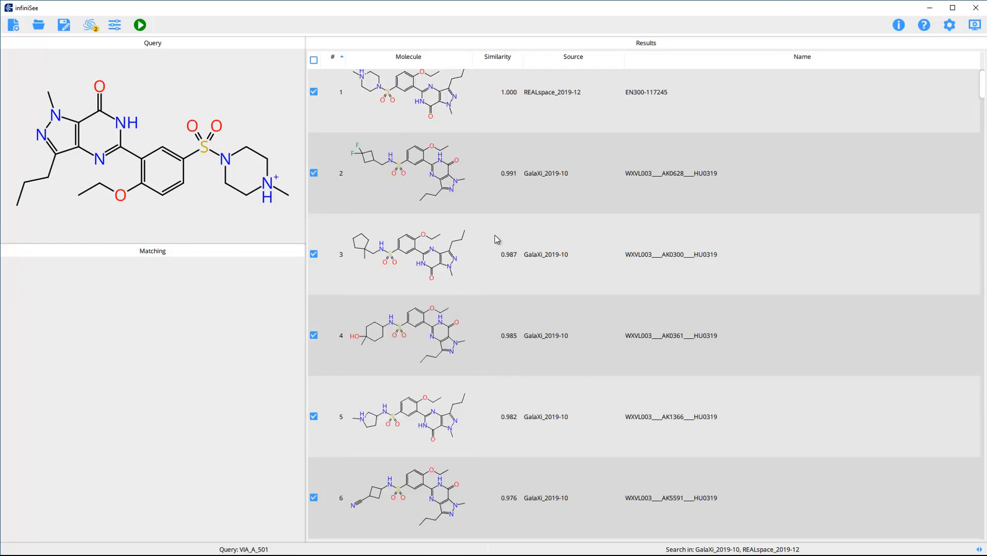
Step: Examine how result molecules 1 and 4 match the query molecule's features
scroll(496, 238, up, 1)
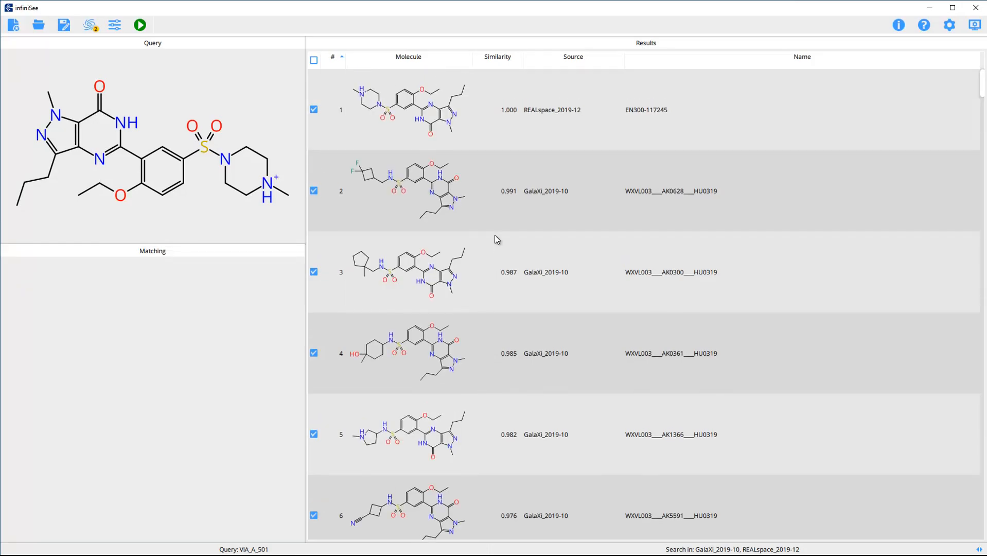
click(430, 116)
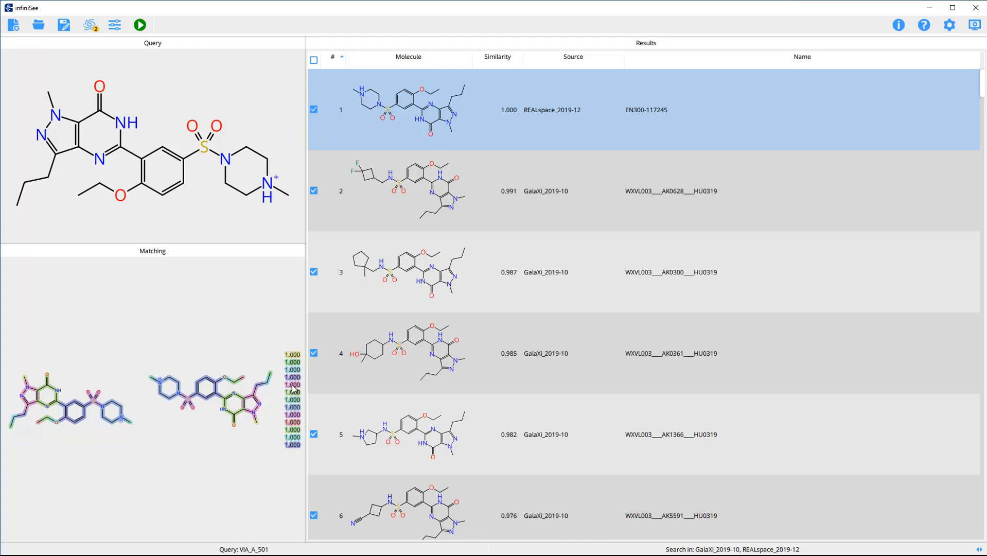
click(388, 373)
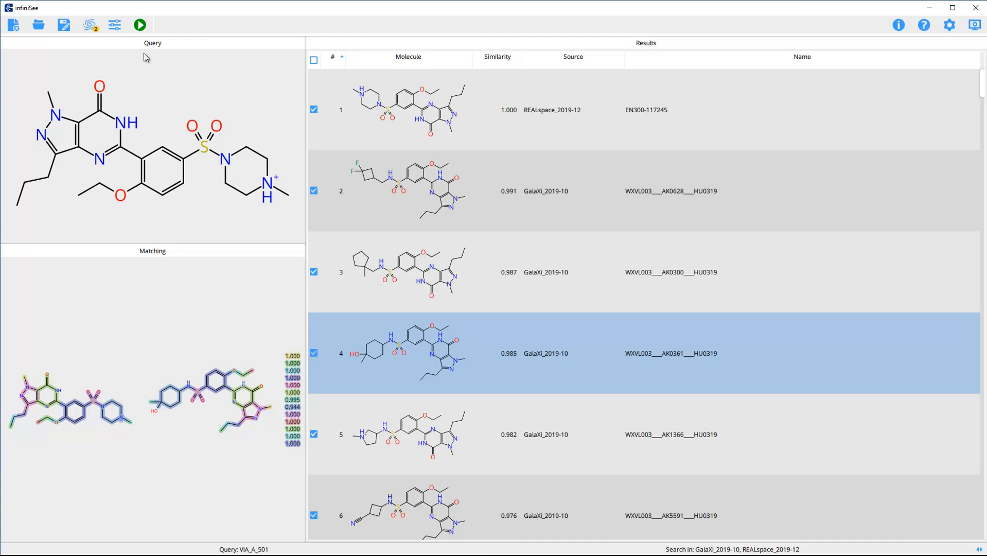
Step: Check the selected search spaces and lower the target similarity and minimum similarity in the search parameters
click(90, 28)
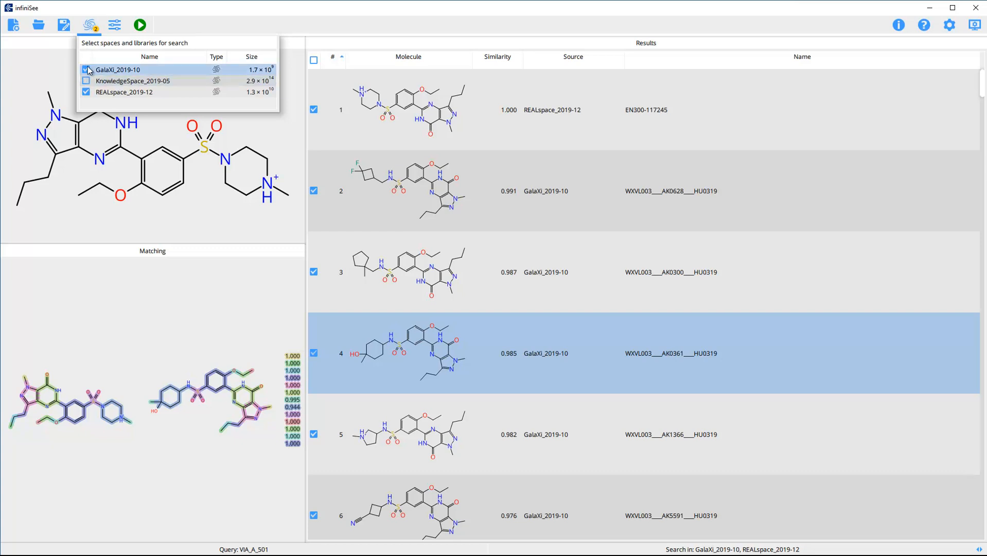
click(96, 33)
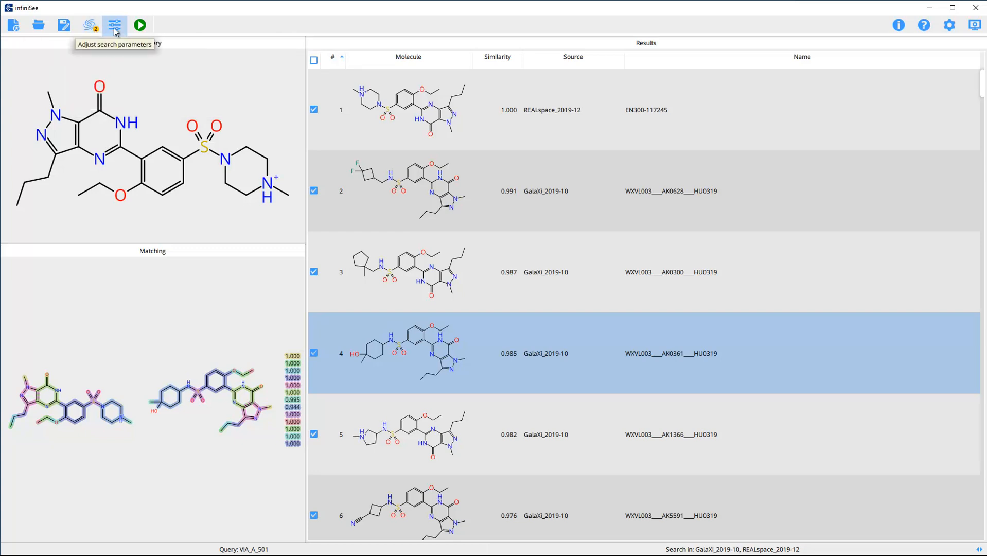
click(120, 36)
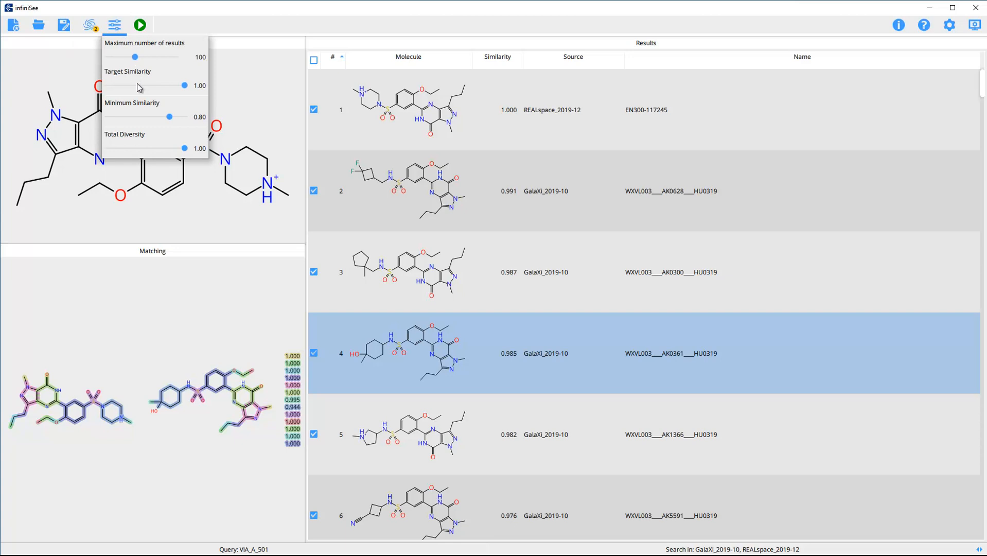
drag(183, 87, 154, 92)
drag(170, 118, 155, 118)
drag(185, 149, 188, 151)
click(115, 24)
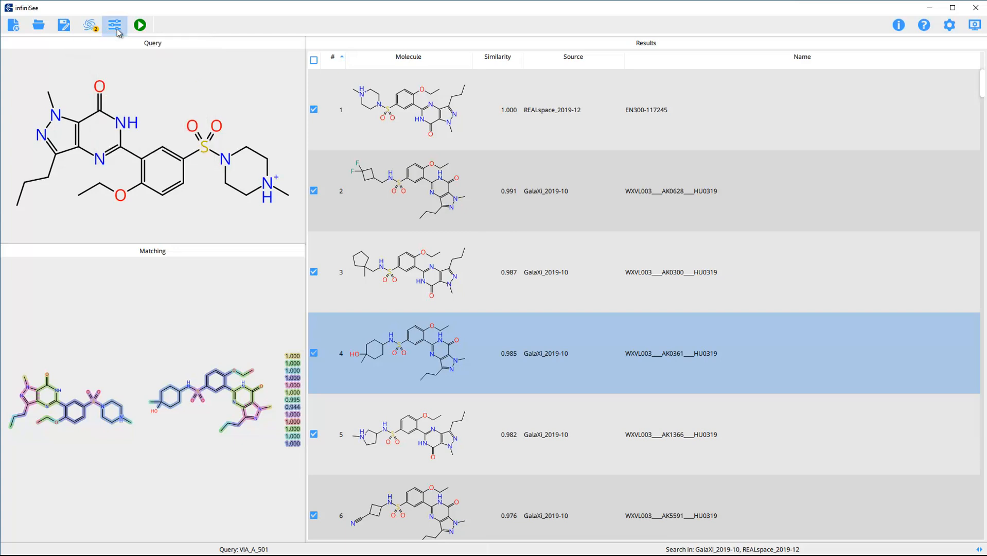
Step: Put a minimum similarity constraint on the query's five-membered nitrogen ring, about midway between low and high
click(60, 120)
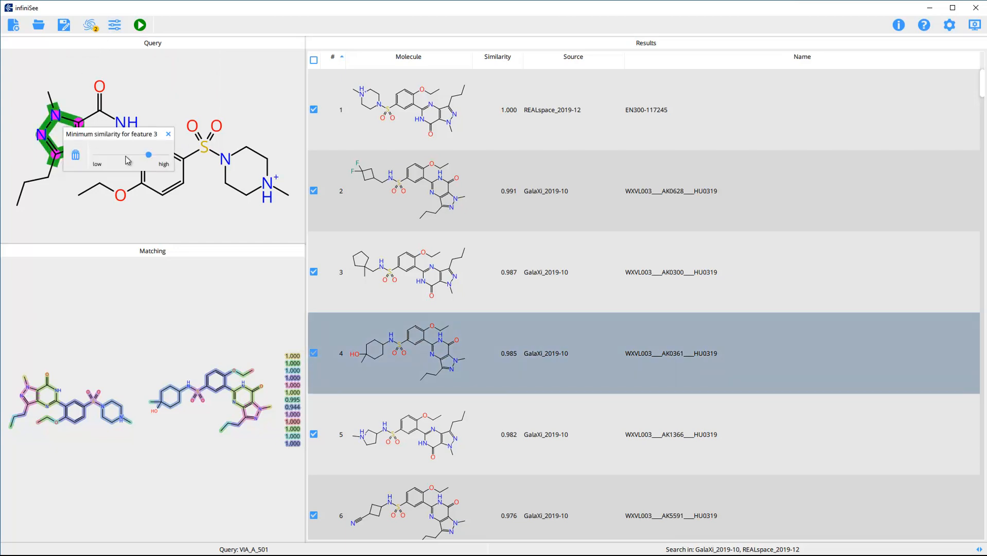
mouse_move(149, 158)
drag(148, 160, 131, 163)
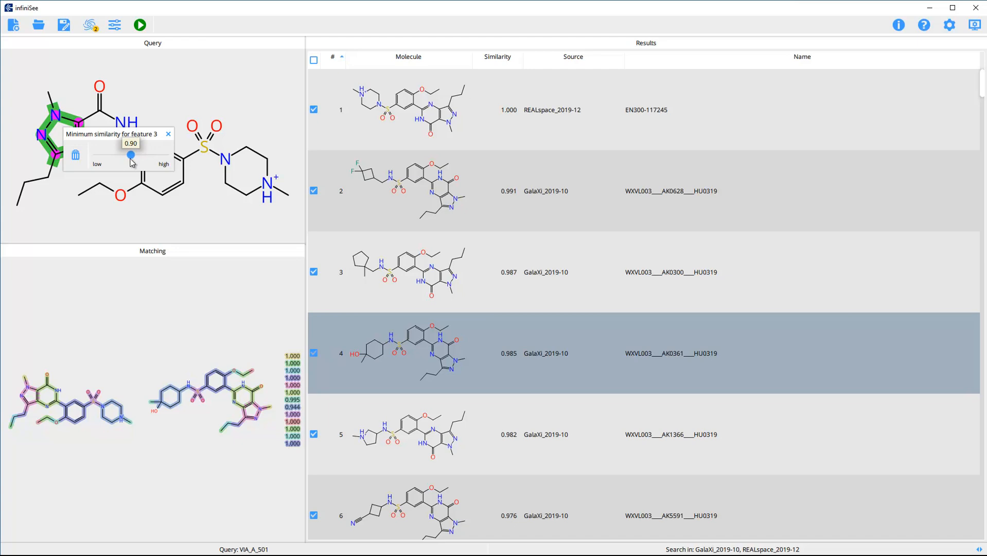
Step: Put a minimum similarity constraint on the query's six-membered nitrogen ring with the carbonyl oxygen, set to high
click(168, 134)
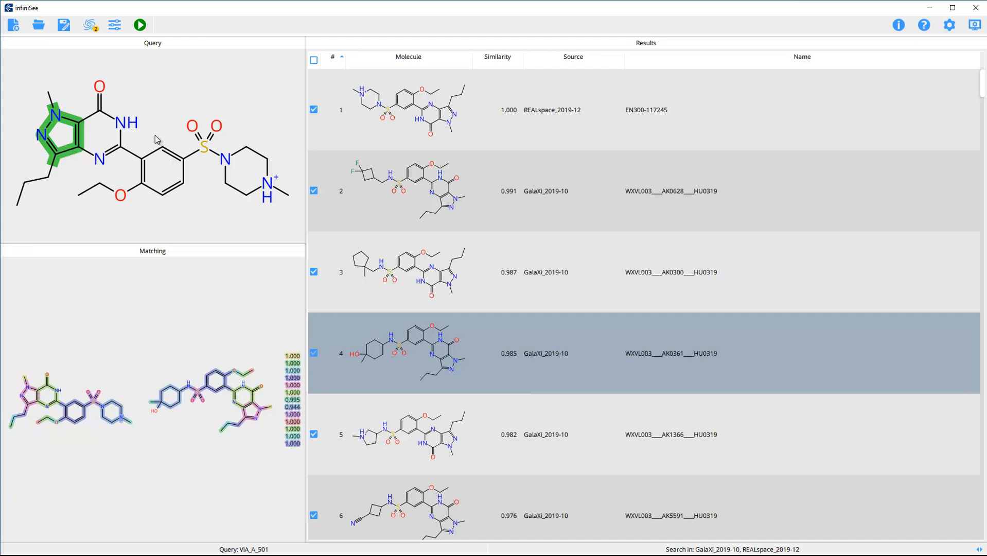
click(123, 131)
drag(201, 163, 226, 164)
click(226, 142)
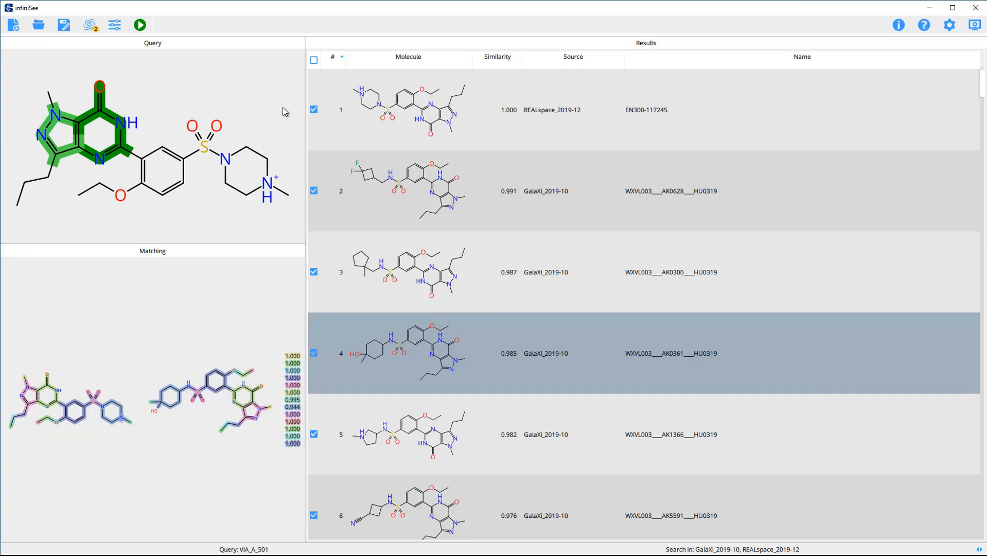
Step: Uncheck all results and check only molecules 1, 4, 5 and 11 for export
click(314, 66)
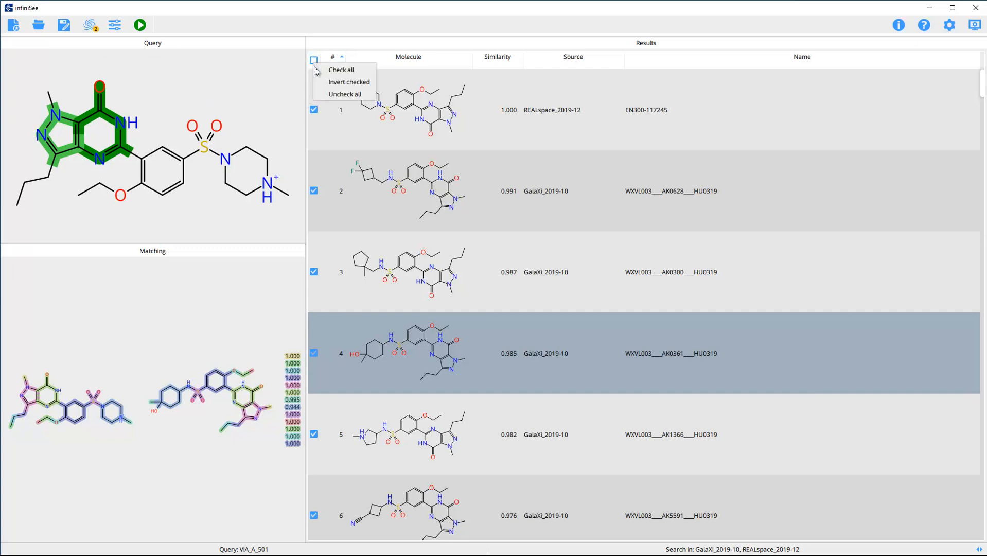
click(332, 95)
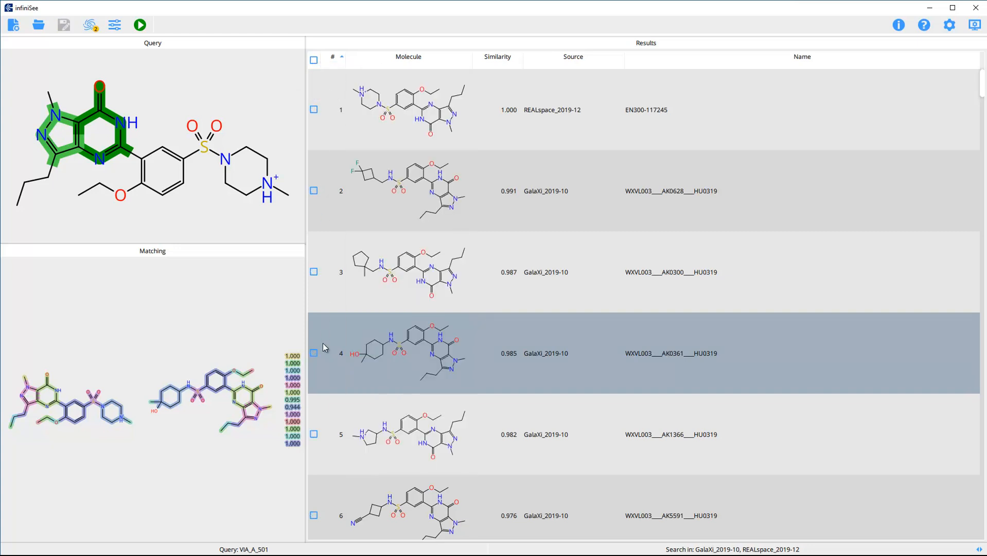
click(314, 353)
click(318, 110)
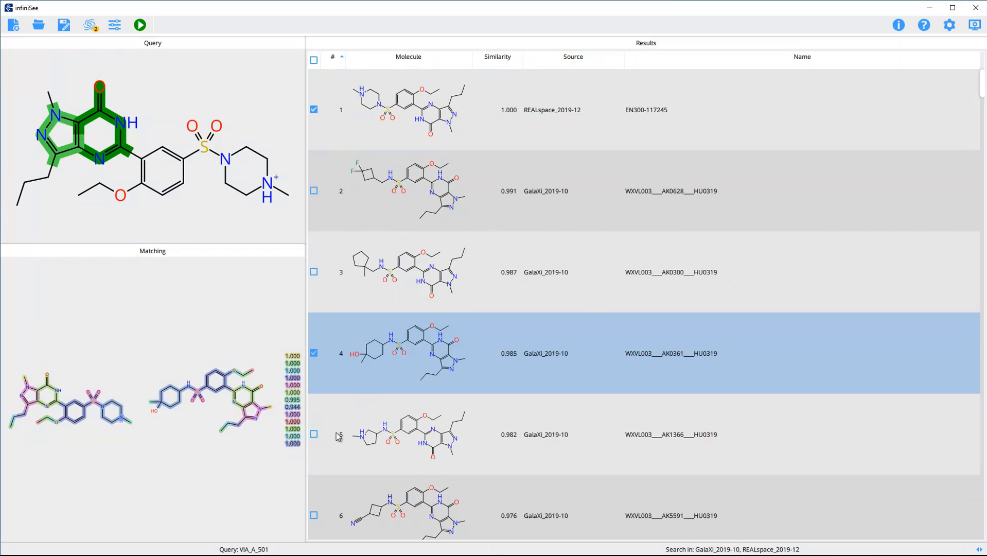
click(314, 435)
scroll(328, 448, down, 2)
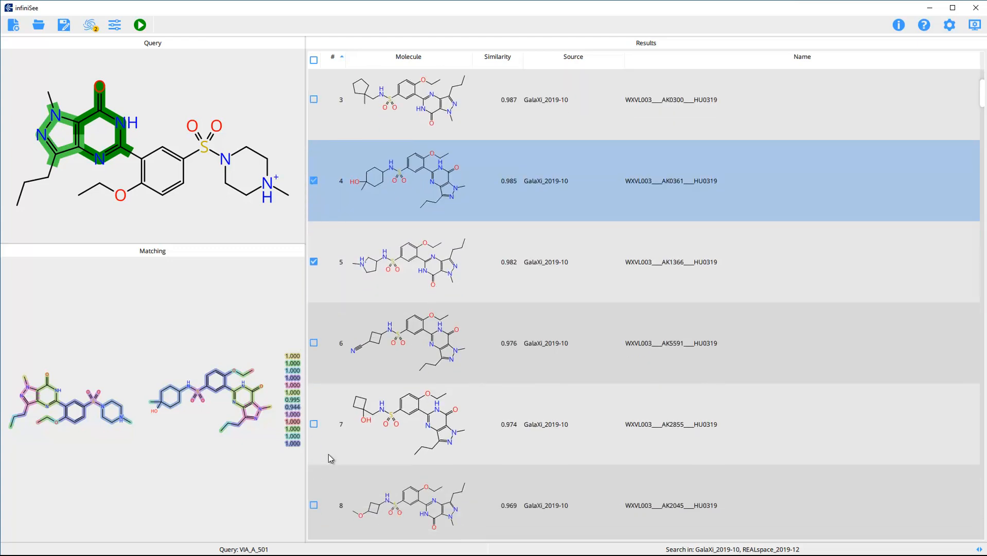
scroll(329, 457, down, 2)
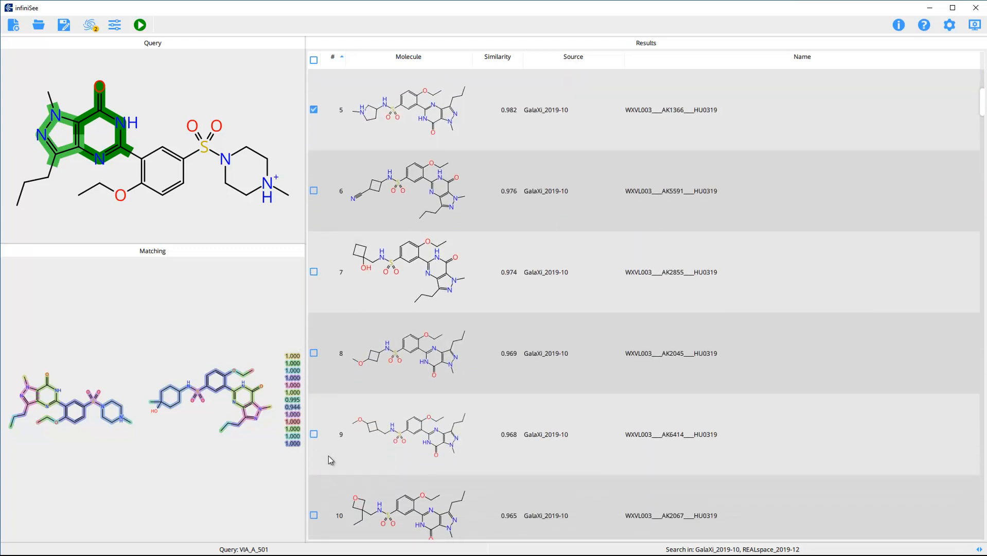
scroll(331, 460, down, 2)
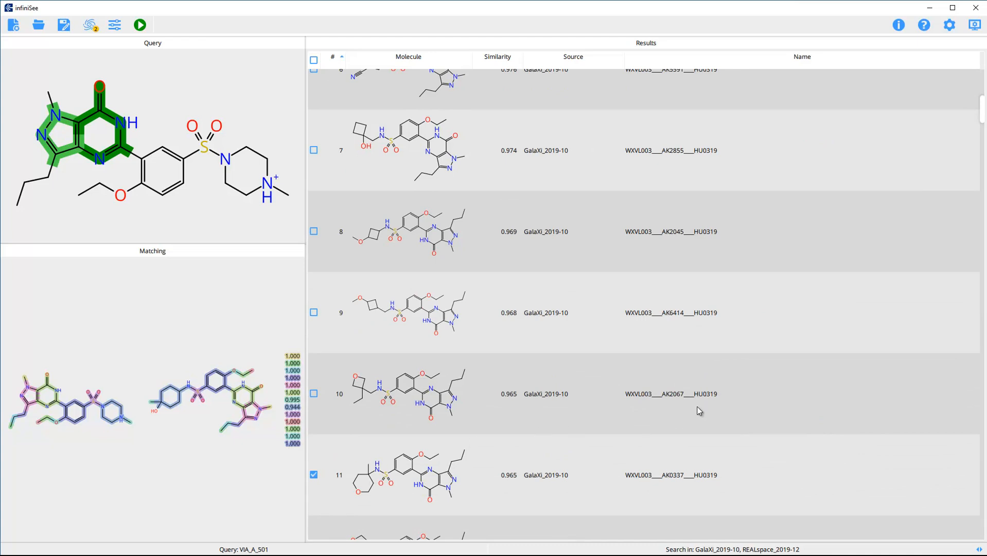
Step: Review the export settings, switch query masking on and back off, and apply the settings
click(945, 30)
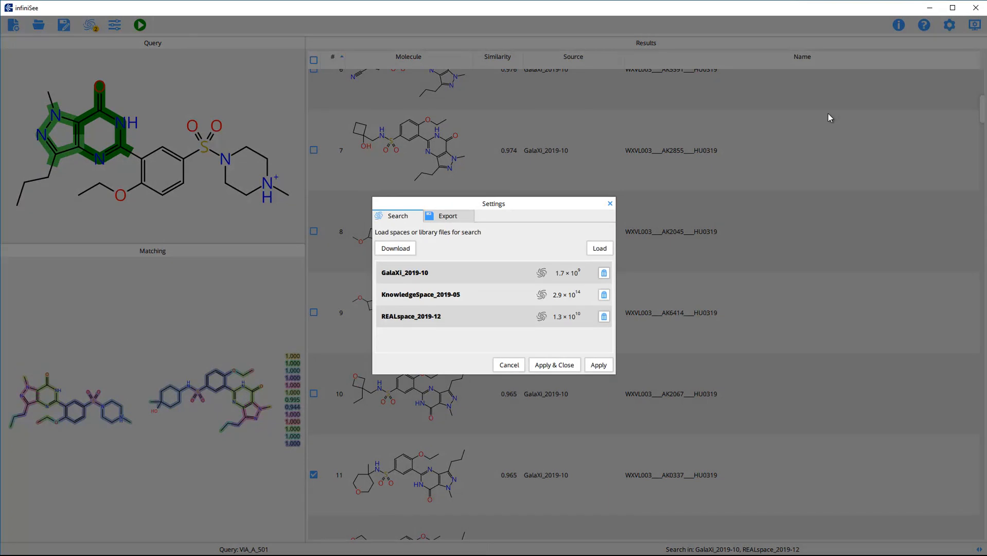
click(461, 218)
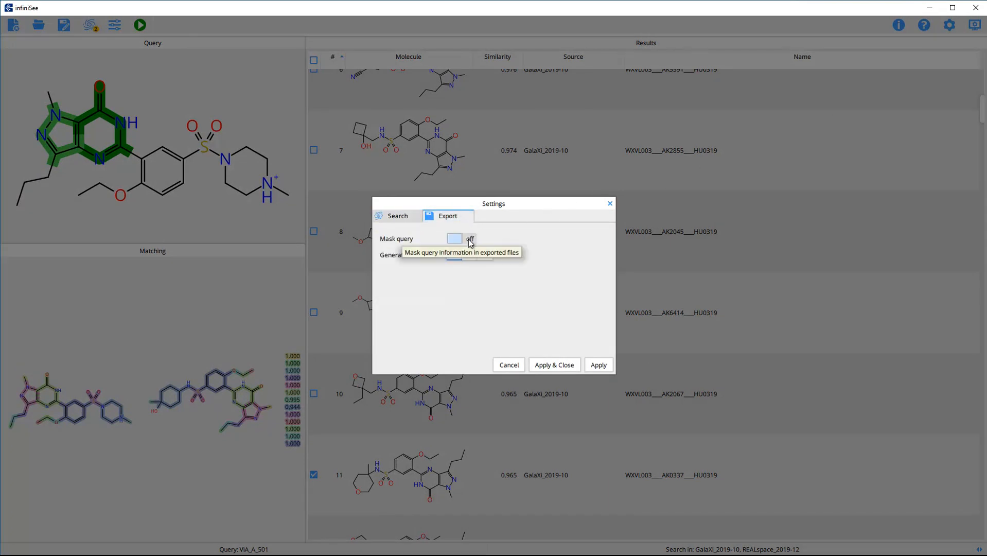
click(459, 241)
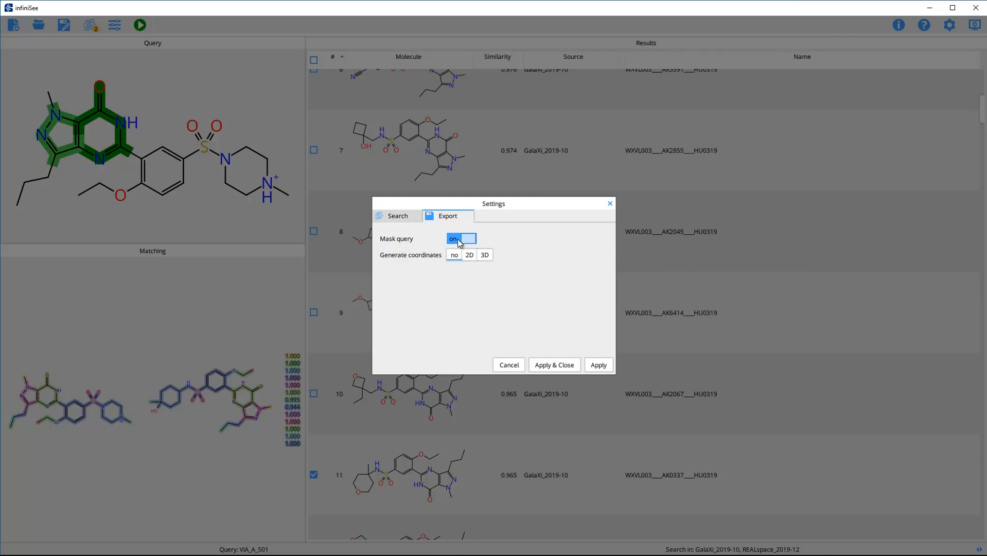
click(470, 241)
click(554, 365)
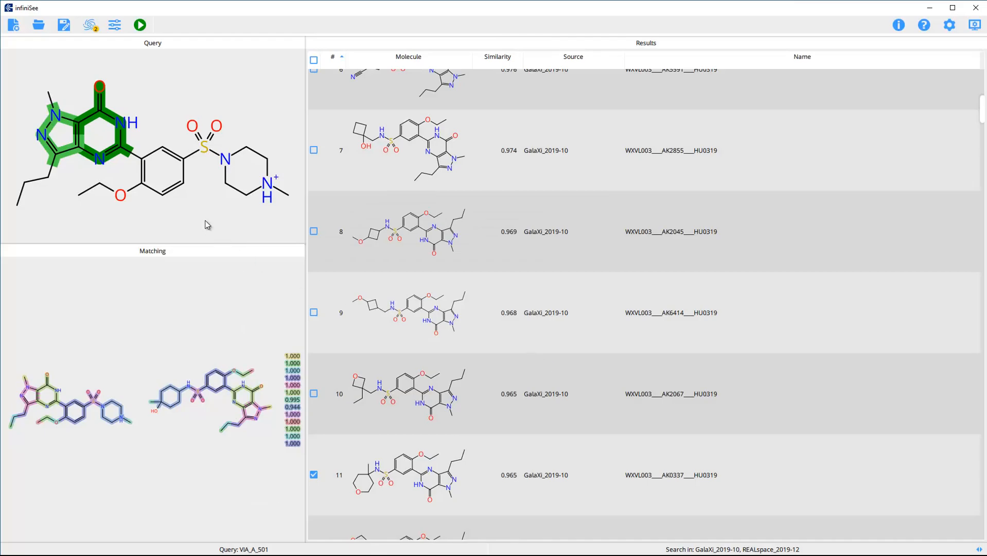
Step: Export the checked search results to an SD file named myhits.sdf in the infiniSee folder
click(60, 27)
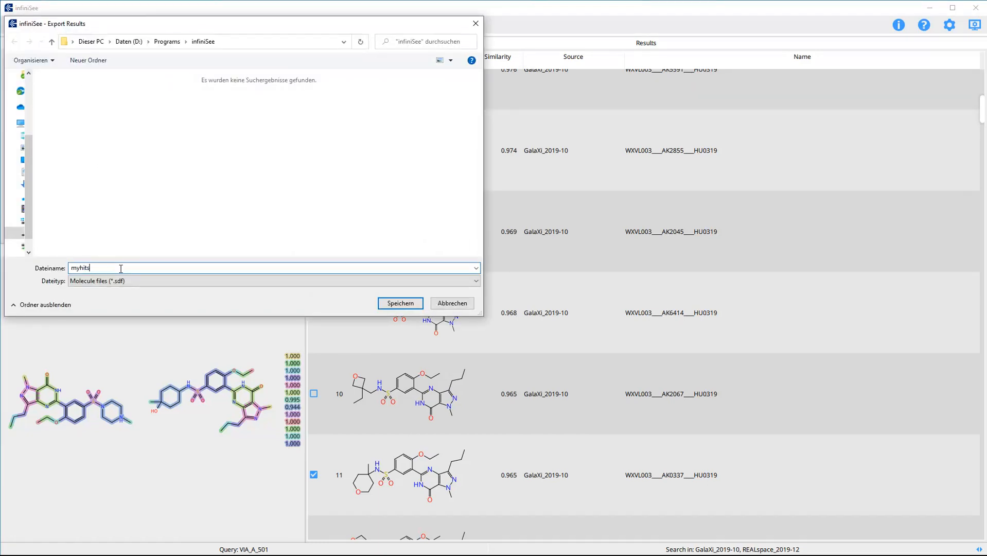
text(myhits.sdf)
key(Return)
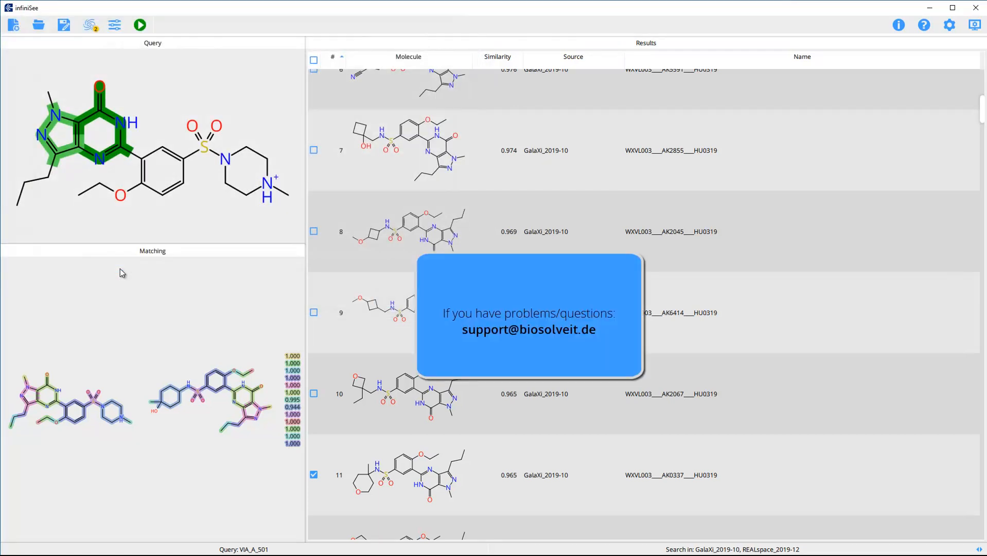